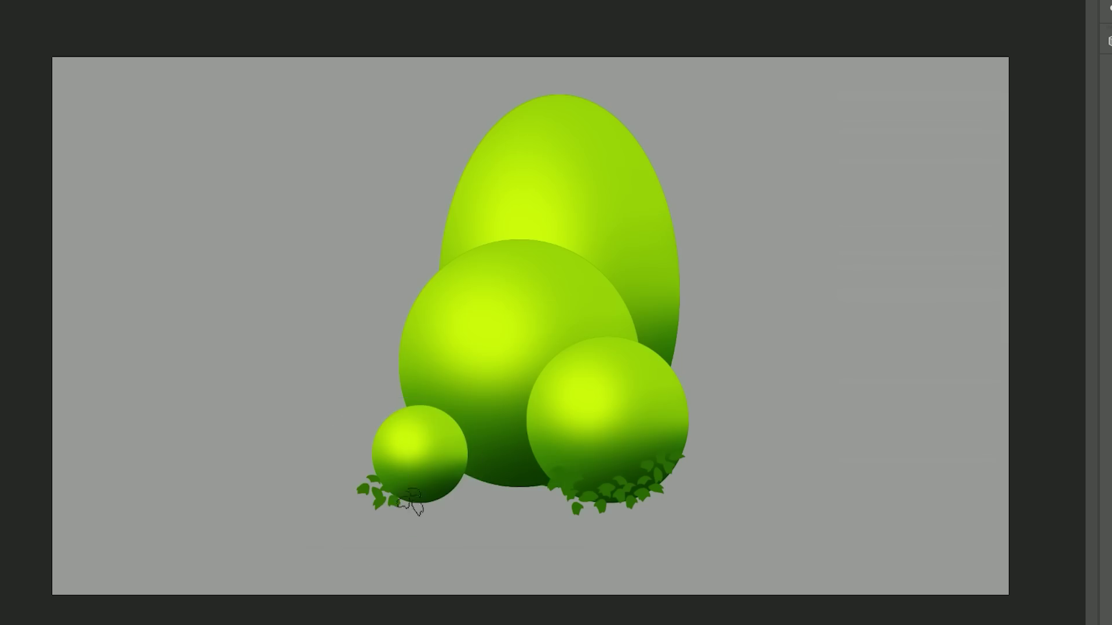
Paint leaf-brush foliage over the small sphere at lower left and the medium sphere at lower right, sampling their light and dark greens.
alt+click(385, 442)
mouse_move(388, 445)
mouse_down()
mouse_move(417, 458)
mouse_move(463, 457)
mouse_up()
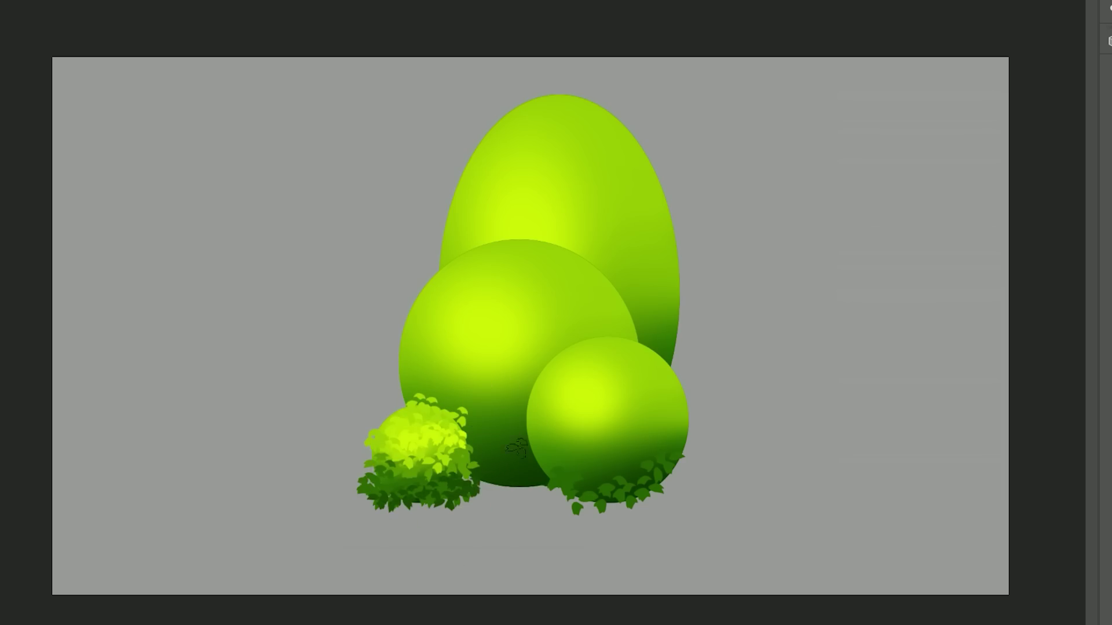
mouse_move(550, 466)
mouse_down()
mouse_move(612, 469)
mouse_move(687, 441)
mouse_up()
mouse_move(542, 461)
mouse_down()
mouse_move(662, 442)
mouse_move(585, 470)
mouse_move(599, 511)
mouse_move(661, 487)
mouse_move(692, 451)
mouse_up()
key(alt)
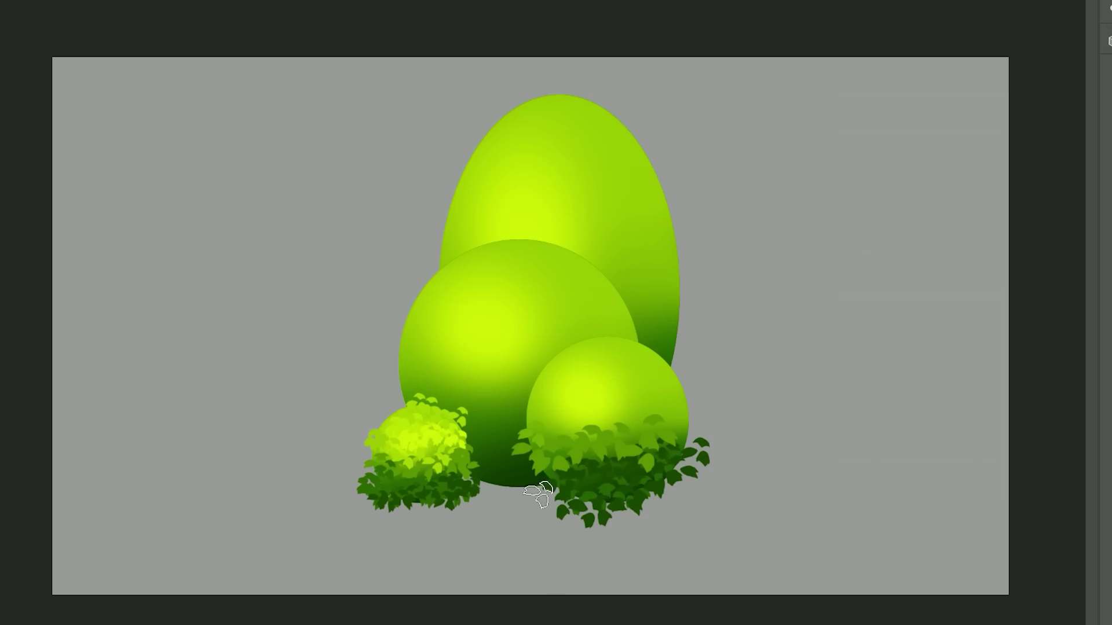
drag(538, 495, 577, 508)
mouse_move(566, 423)
mouse_down()
mouse_move(640, 410)
mouse_move(556, 423)
mouse_move(530, 397)
mouse_up()
alt+click(659, 434)
mouse_move(660, 457)
mouse_down()
mouse_move(686, 425)
mouse_move(669, 407)
mouse_move(691, 385)
mouse_move(602, 345)
mouse_move(530, 363)
mouse_move(579, 404)
mouse_move(584, 374)
mouse_move(534, 381)
mouse_move(570, 370)
mouse_move(645, 368)
mouse_up()
Paint leaf-brush foliage from the base of the large middle sphere up to its bright area, sampling its greens.
mouse_move(487, 472)
mouse_down()
mouse_move(509, 471)
mouse_move(472, 441)
mouse_move(508, 434)
mouse_up()
mouse_move(392, 385)
mouse_down()
mouse_move(435, 367)
mouse_move(471, 392)
mouse_move(486, 382)
mouse_up()
key(alt)
alt+click(517, 365)
mouse_move(438, 330)
mouse_down()
mouse_move(391, 336)
mouse_move(425, 322)
mouse_move(486, 332)
mouse_move(537, 309)
mouse_up()
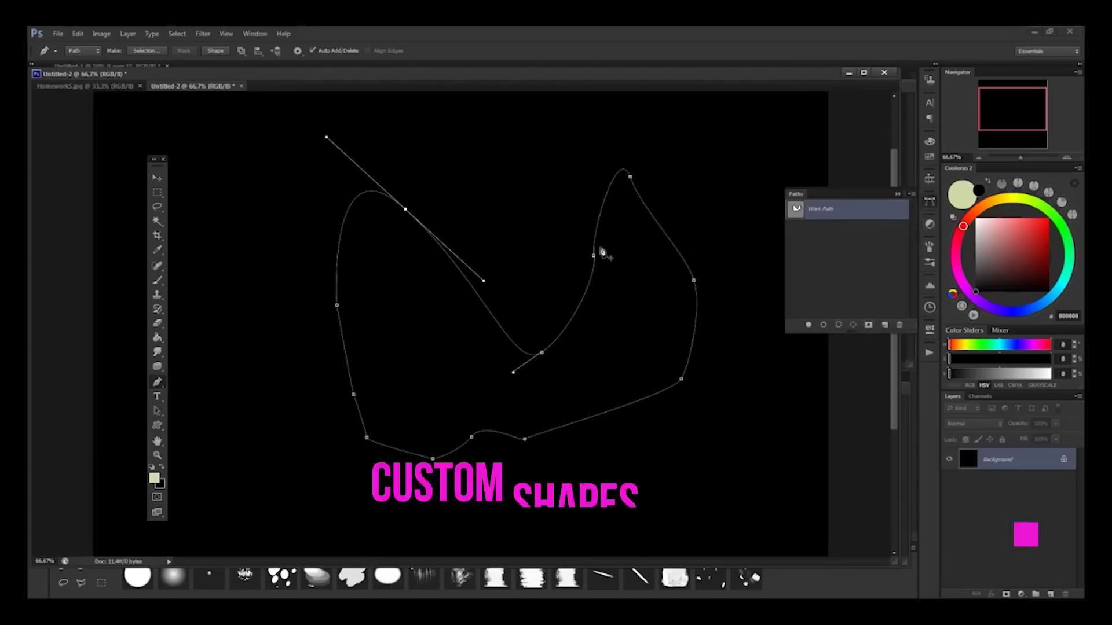
Define the drawn work path as a custom shape, keeping the default name.
click(77, 33)
click(174, 283)
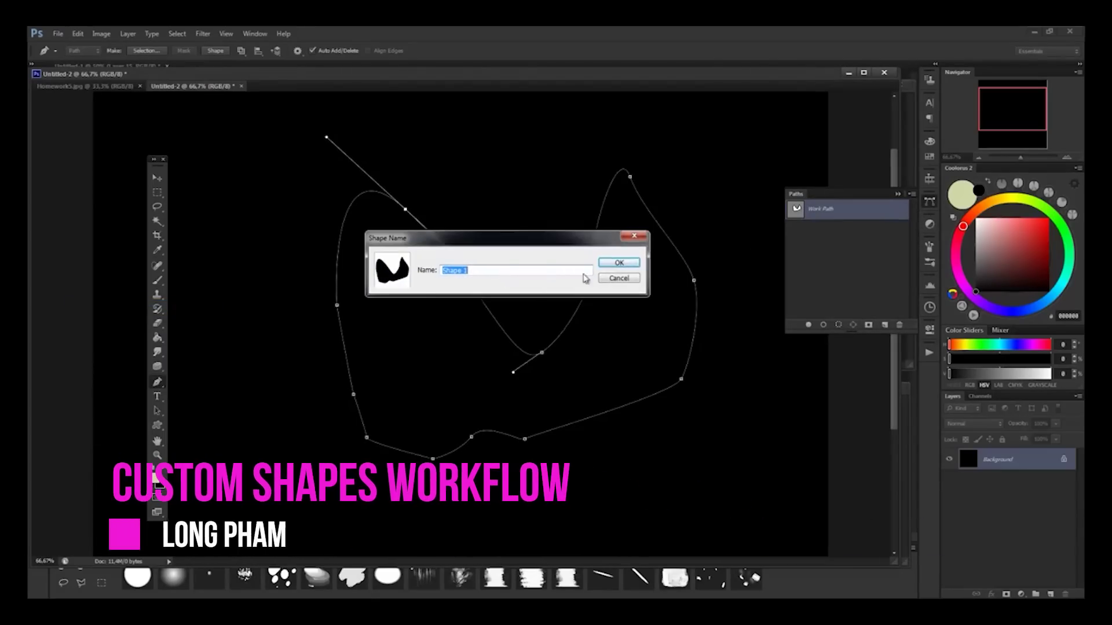
key(Return)
Deselect the work path and draw several pale green copies of the new custom shape on the black canvas.
key(b)
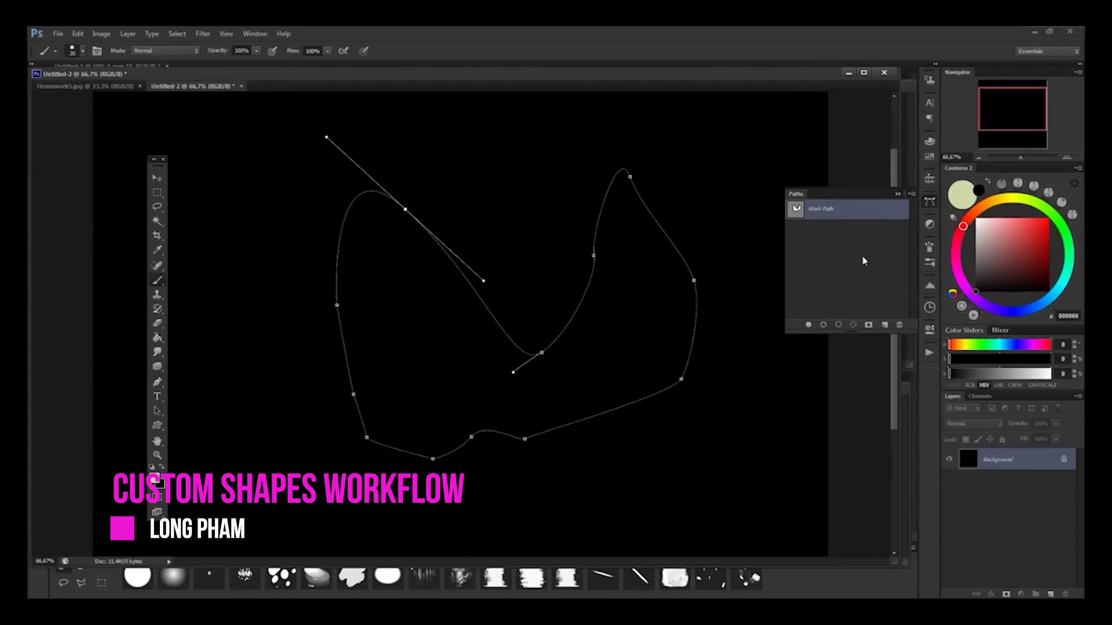
click(863, 261)
click(156, 425)
drag(231, 287, 692, 375)
drag(362, 255, 689, 463)
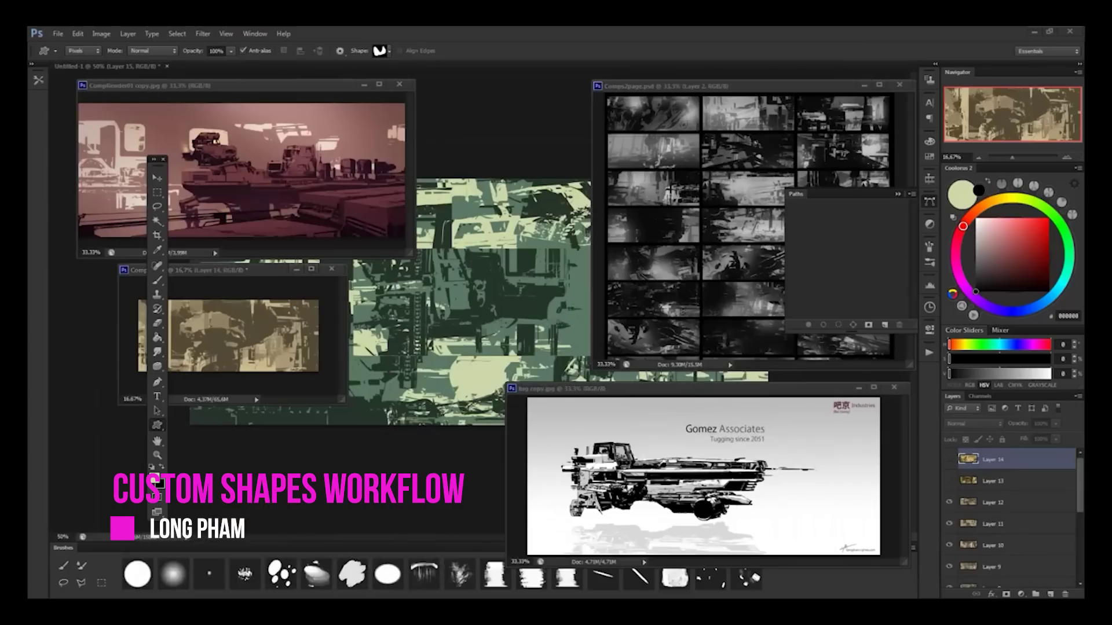
Move the spaceship image's window aside, bring up the _MG_8769.CR2 building photo and choose the Lasso tool.
drag(732, 389, 579, 380)
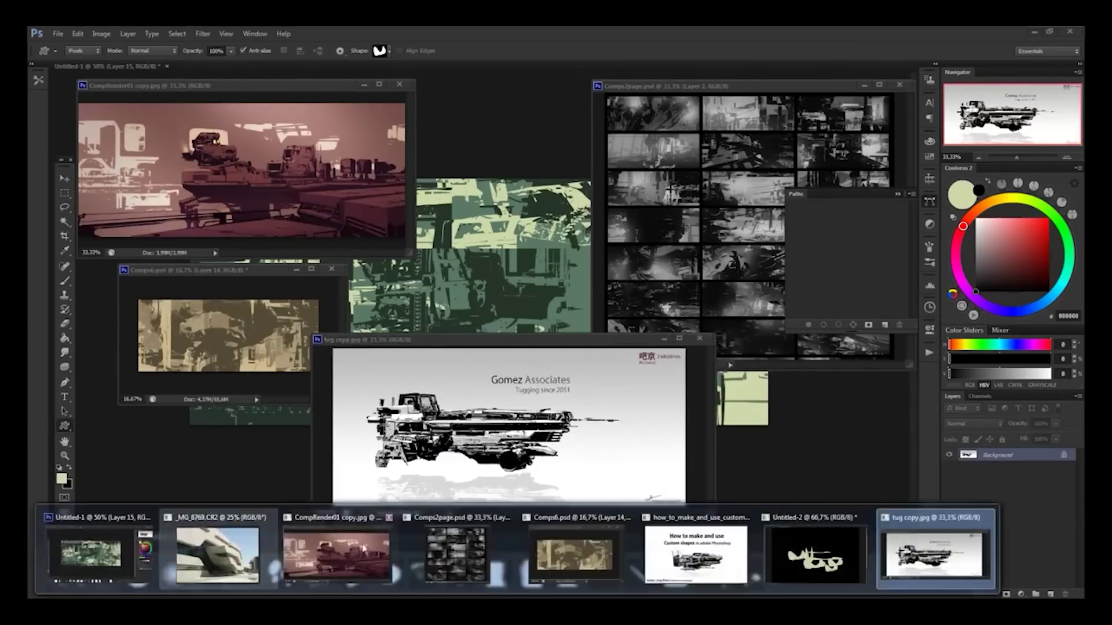
click(964, 555)
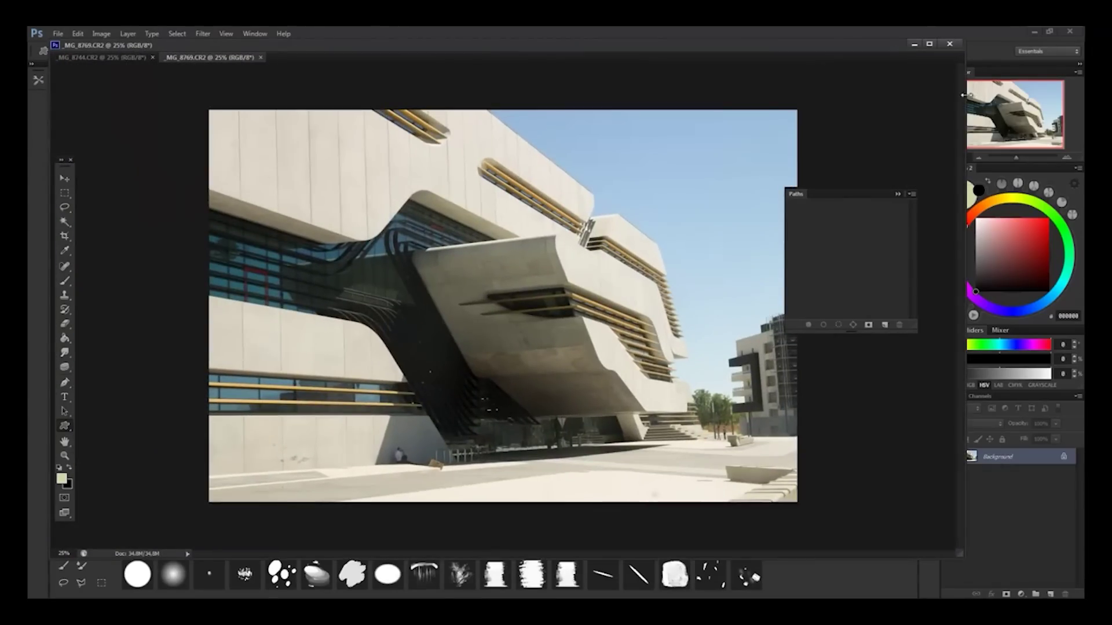
key(l)
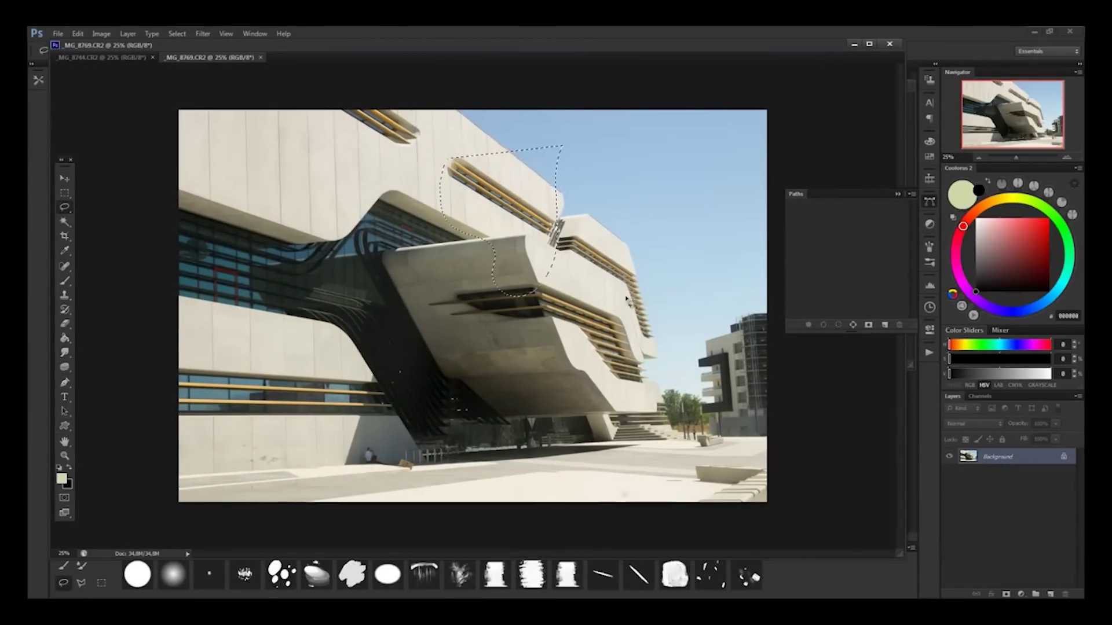
Compare the building photo's red, green and blue channels, leaving only the blue channel displayed.
key(ctrl+3)
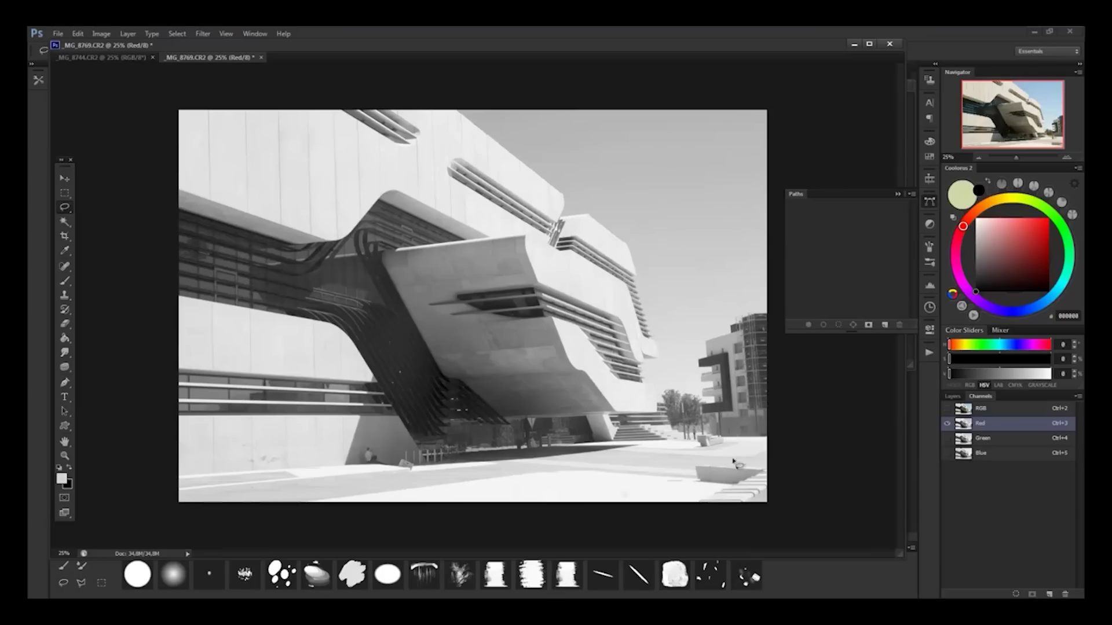
key(ctrl+4)
key(ctrl+5)
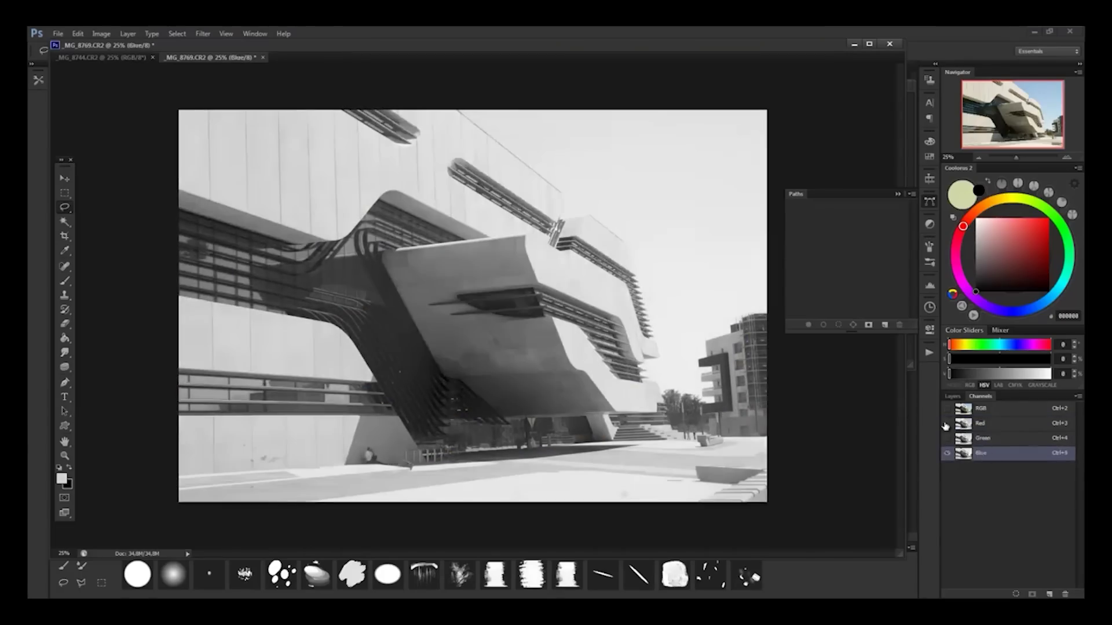
Apply Levels to the blue channel, pulling the black and white input points together for a pure black-and-white image.
key(ctrl+l)
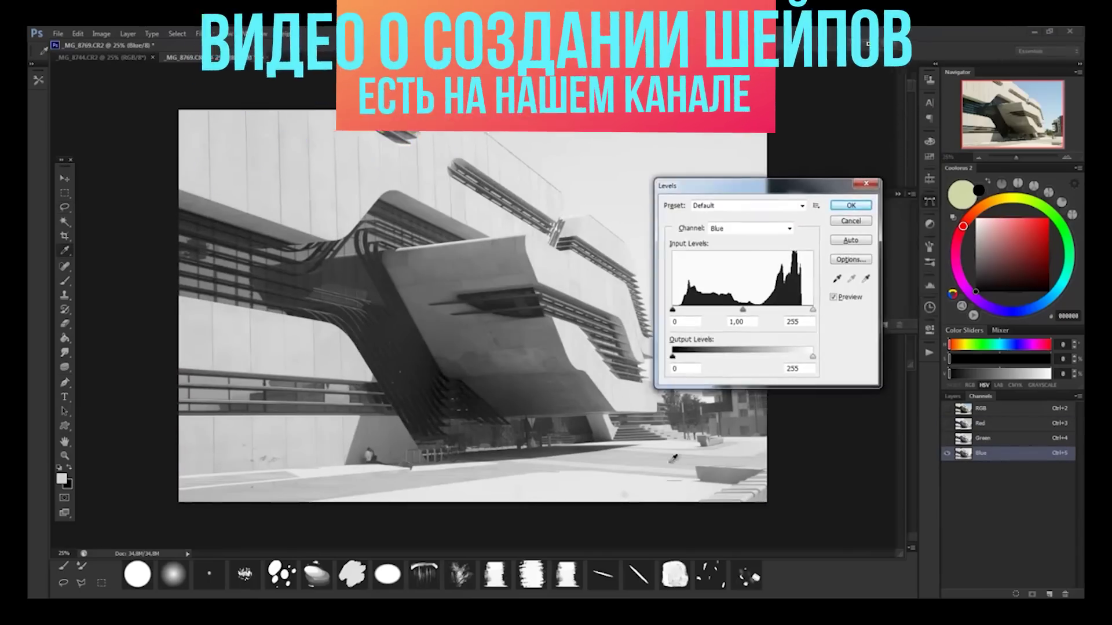
drag(672, 310, 695, 309)
drag(812, 310, 734, 310)
drag(724, 185, 664, 111)
drag(665, 237, 691, 237)
drag(666, 111, 785, 114)
click(910, 135)
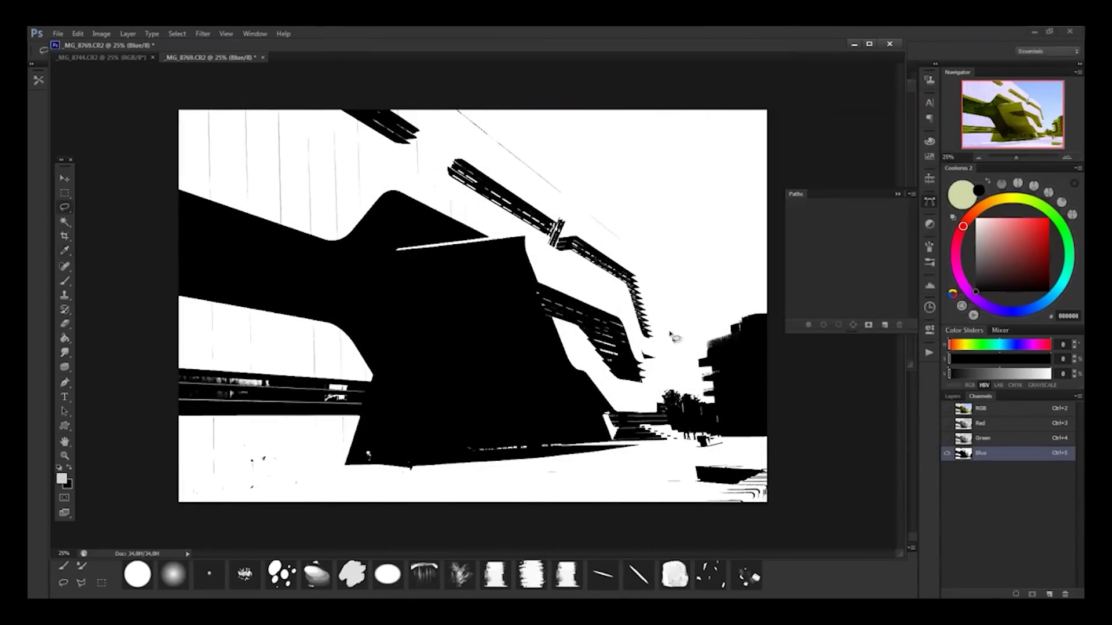
Use Color Range to sample the black areas of the blue channel, and close the building photo without saving it.
click(177, 34)
click(271, 123)
click(515, 282)
drag(839, 114, 657, 185)
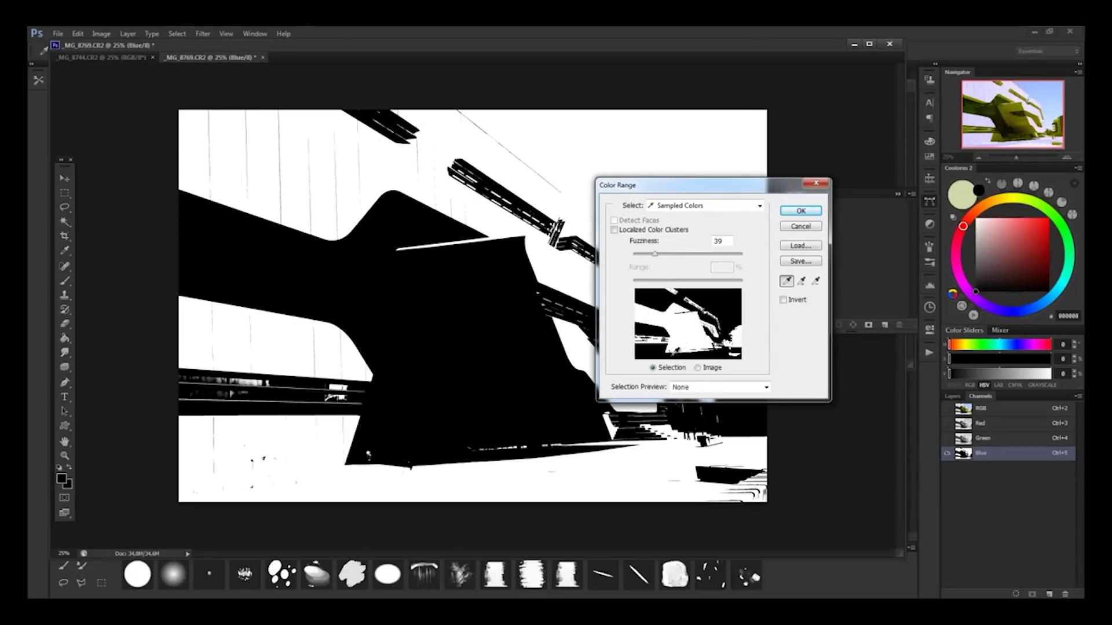
click(580, 274)
drag(773, 189, 816, 157)
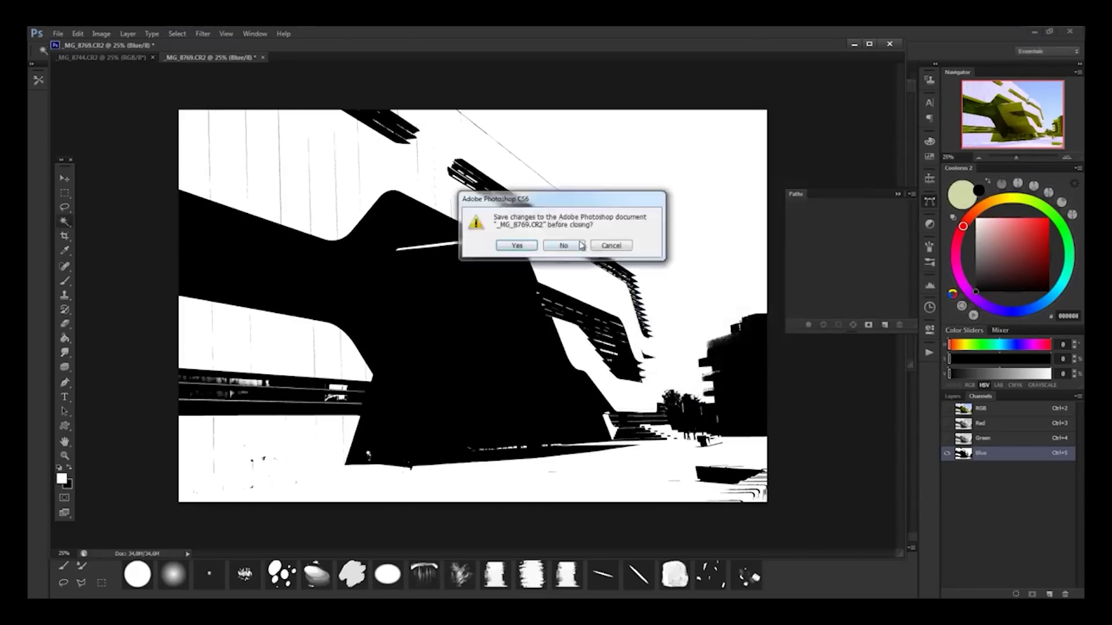
key(n)
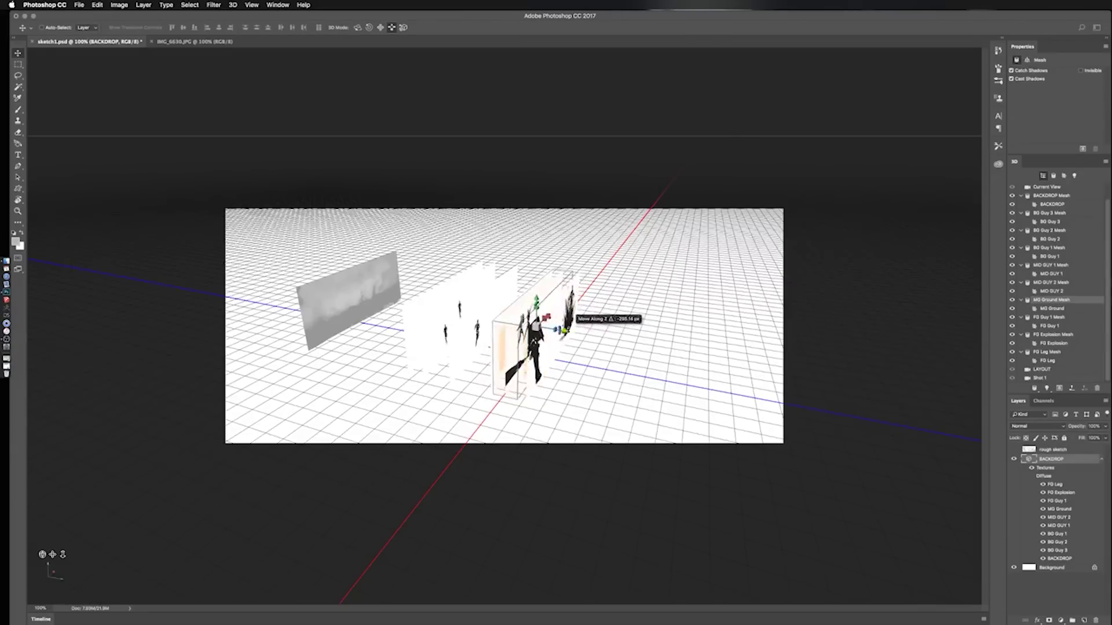
Switch the 3D scene in sketch1.psd to the Shot 1 view and select the BACKDROP mesh.
click(1049, 378)
click(1050, 195)
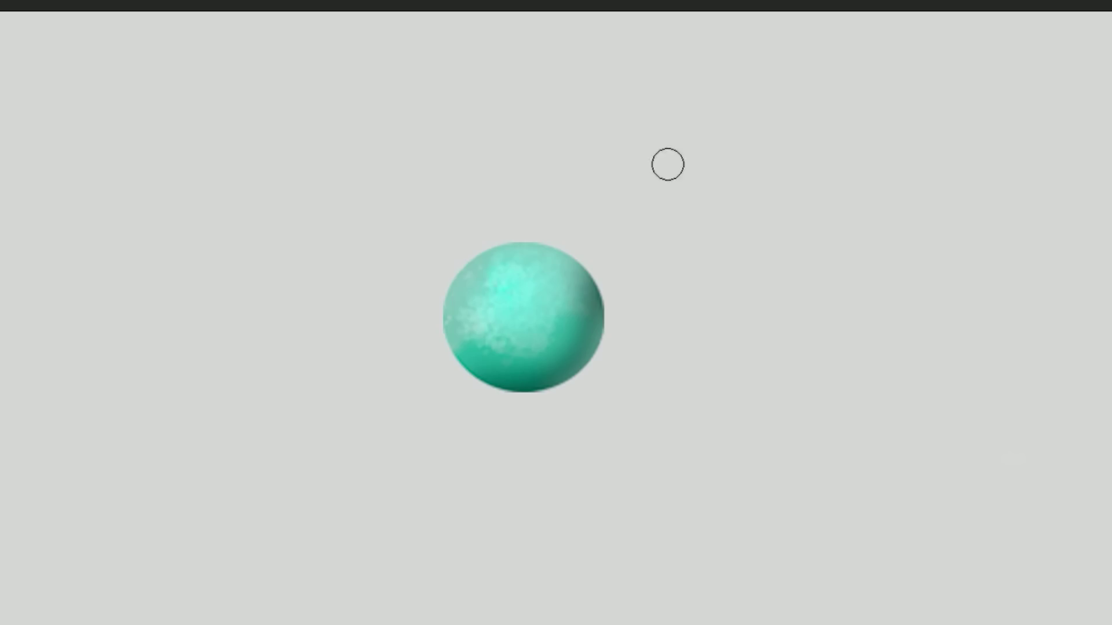
Shrink the turquoise bead, move it to the upper left and repeat it along a V-shaped necklace of eight beads.
key(ctrl+t)
drag(543, 305, 428, 199)
key(Return)
drag(436, 237, 553, 272)
drag(418, 243, 620, 172)
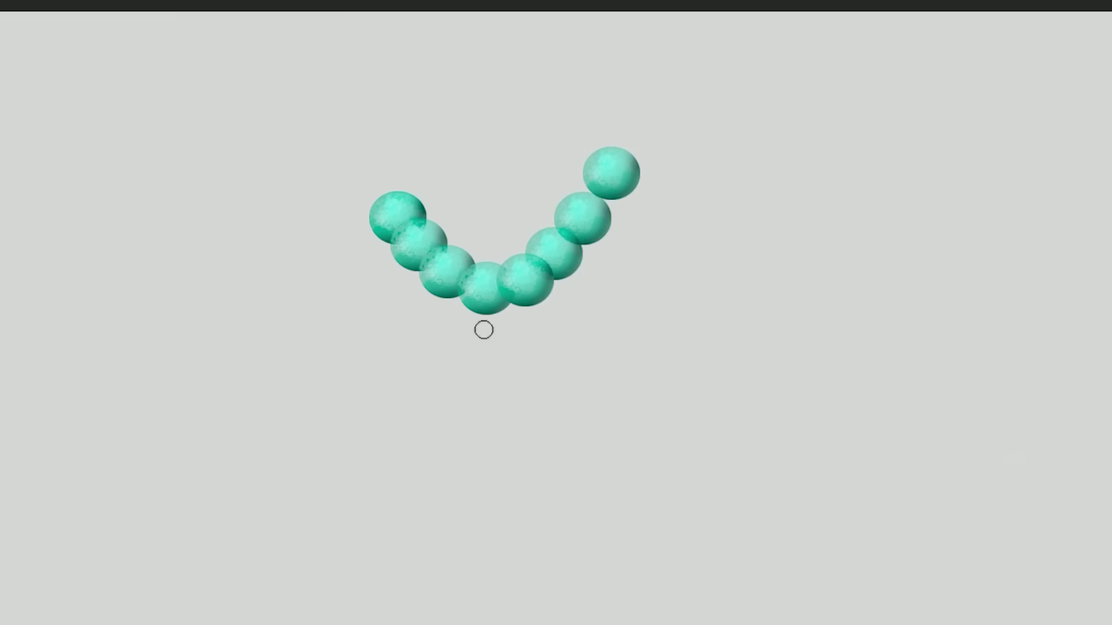
Paint a pointed dark blue pendant below the necklace, with a teal left side and a brighter blue right side.
mouse_move(486, 333)
mouse_down()
mouse_move(476, 395)
mouse_move(527, 434)
mouse_move(507, 330)
mouse_move(474, 372)
mouse_move(521, 456)
mouse_move(496, 420)
mouse_move(505, 375)
mouse_move(473, 342)
mouse_move(514, 323)
mouse_move(555, 371)
mouse_up()
mouse_move(557, 471)
mouse_down()
mouse_move(562, 380)
mouse_move(493, 448)
mouse_up()
mouse_move(542, 362)
mouse_down()
mouse_move(521, 548)
mouse_move(513, 498)
mouse_up()
key(alt)
mouse_move(464, 366)
mouse_down()
mouse_move(489, 379)
mouse_move(476, 333)
mouse_move(523, 361)
mouse_move(530, 346)
mouse_move(514, 421)
mouse_move(463, 365)
mouse_move(479, 365)
mouse_move(491, 315)
mouse_up()
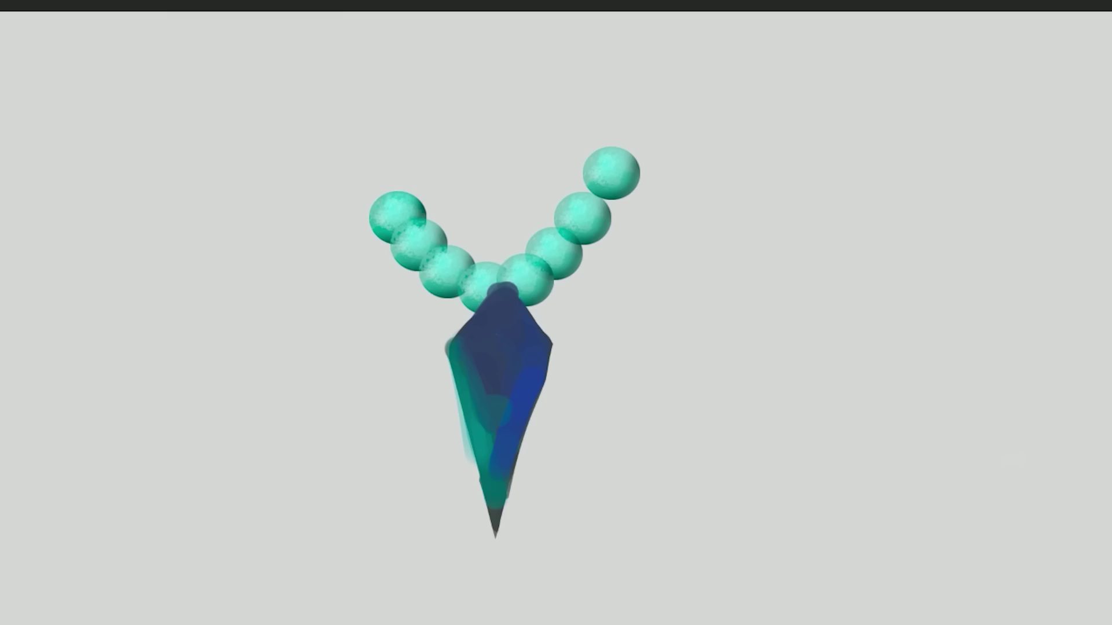
Paint a pale violet facet at the pendant's upper right and a teal-blue central facet within selections, and deselect.
mouse_move(539, 376)
mouse_down()
mouse_move(515, 301)
mouse_move(465, 258)
mouse_up()
key(ctrl+d)
drag(539, 383, 494, 323)
mouse_move(494, 377)
mouse_down()
mouse_move(509, 405)
mouse_move(504, 359)
mouse_up()
key(ctrl+d)
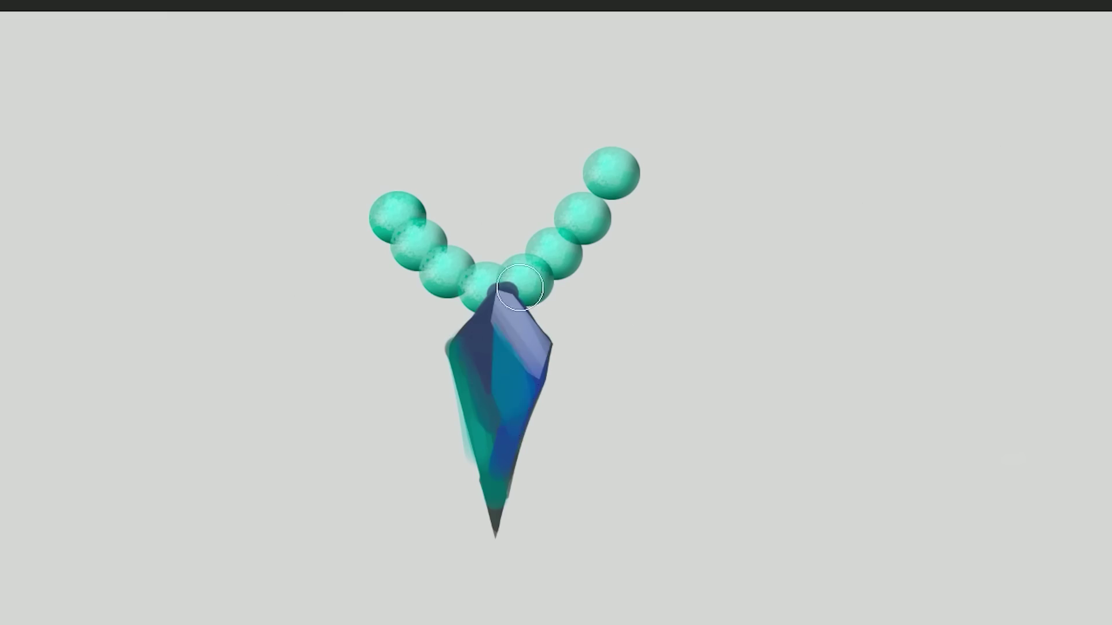
Flip the canvas view horizontally and sample the dark blue at the pendant's top.
key(h)
key(alt)
alt+click(613, 285)
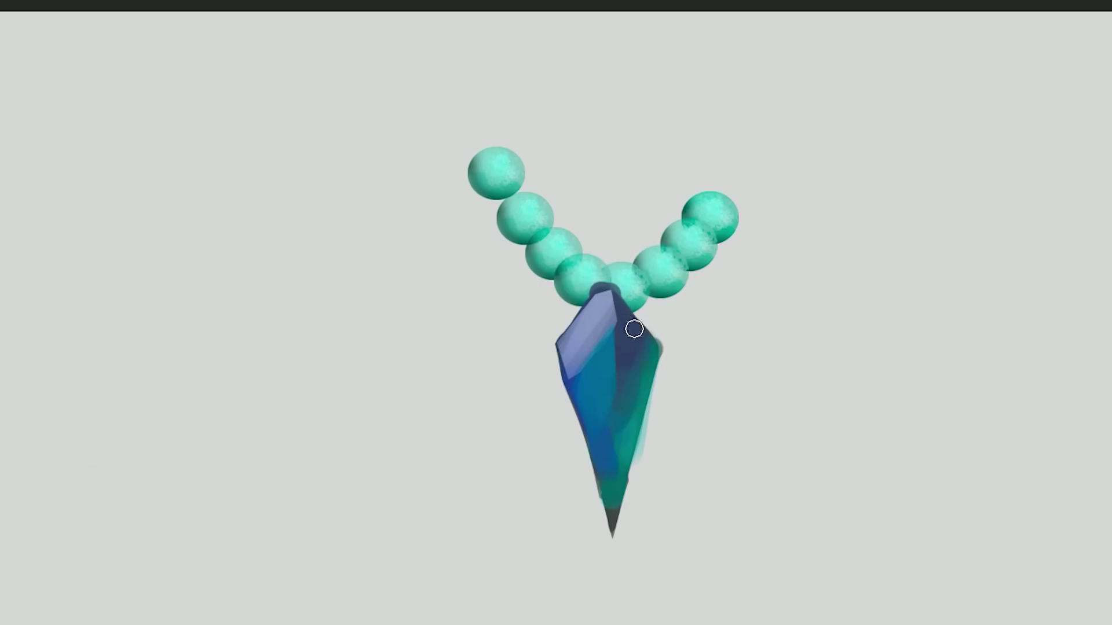
Trim the stray paint along the pendant's green edge by outlining it with a straight-sided selection and deleting it.
key(m)
click(377, 408)
key(BackSpace)
key(BackSpace)
key(BackSpace)
click(373, 354)
click(447, 541)
click(508, 555)
double_click(496, 524)
key(Delete)
Add a narrow dark blue facet along the pendant's blue edge by filling a straight-sided selection, and deselect.
key(m)
click(553, 326)
click(611, 525)
double_click(604, 528)
key(alt+BackSpace)
key(b)
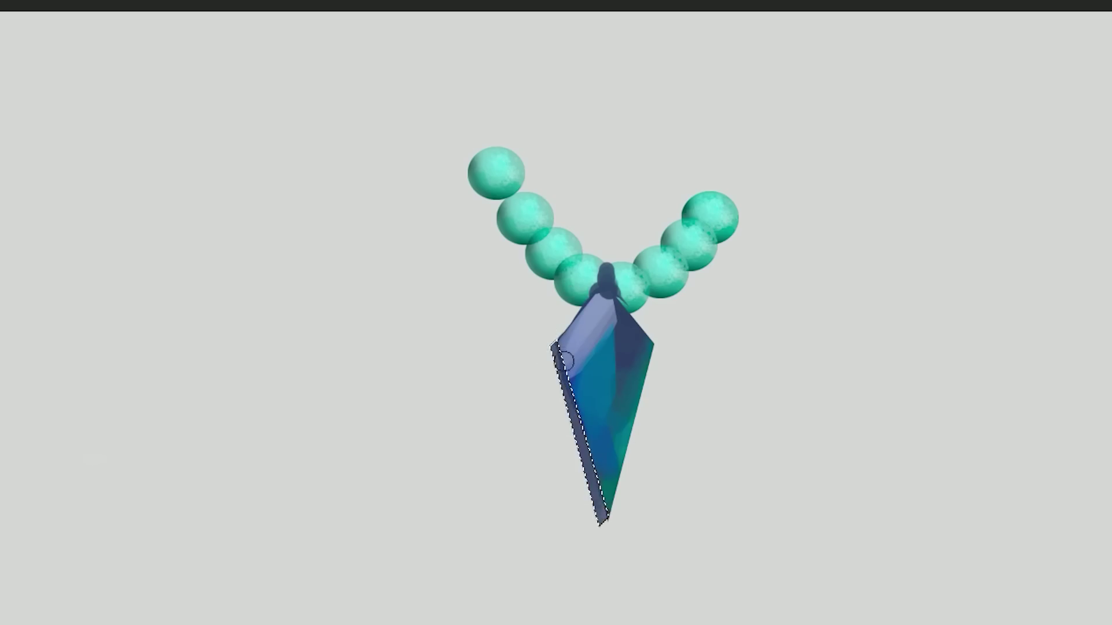
key(ctrl+d)
Restore the canvas's original orientation, refine the pendant's facets with lighter tones and paint pale highlights across the beads.
key(m)
mouse_move(482, 355)
mouse_down()
mouse_move(507, 389)
mouse_move(501, 322)
mouse_move(485, 431)
mouse_move(527, 433)
mouse_up()
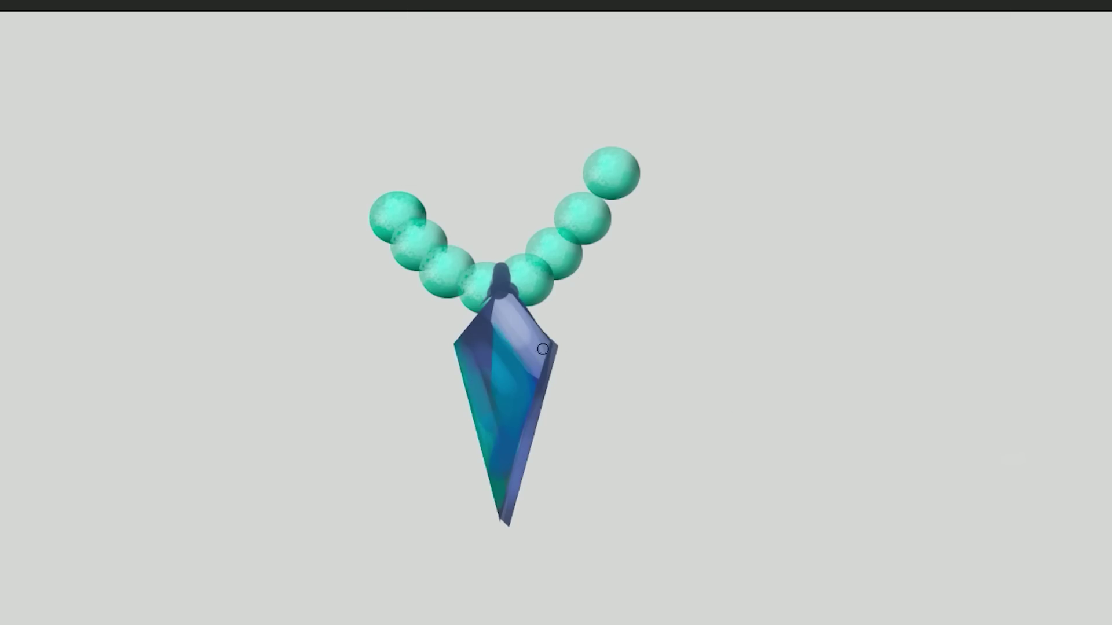
drag(516, 310, 556, 387)
mouse_move(400, 215)
mouse_down()
mouse_move(533, 268)
mouse_move(592, 196)
mouse_up()
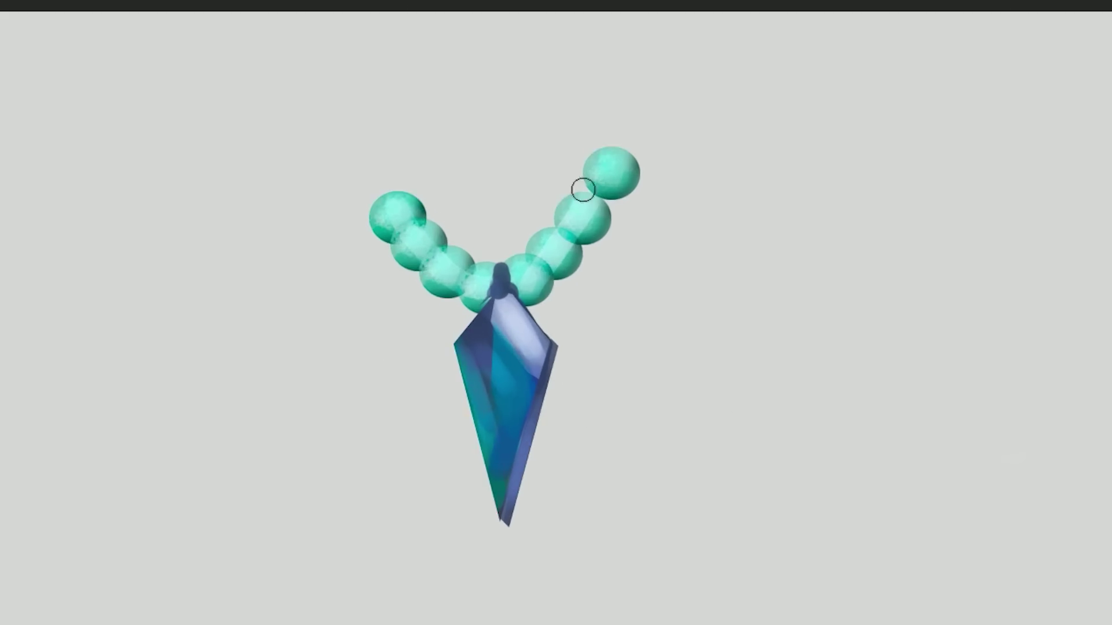